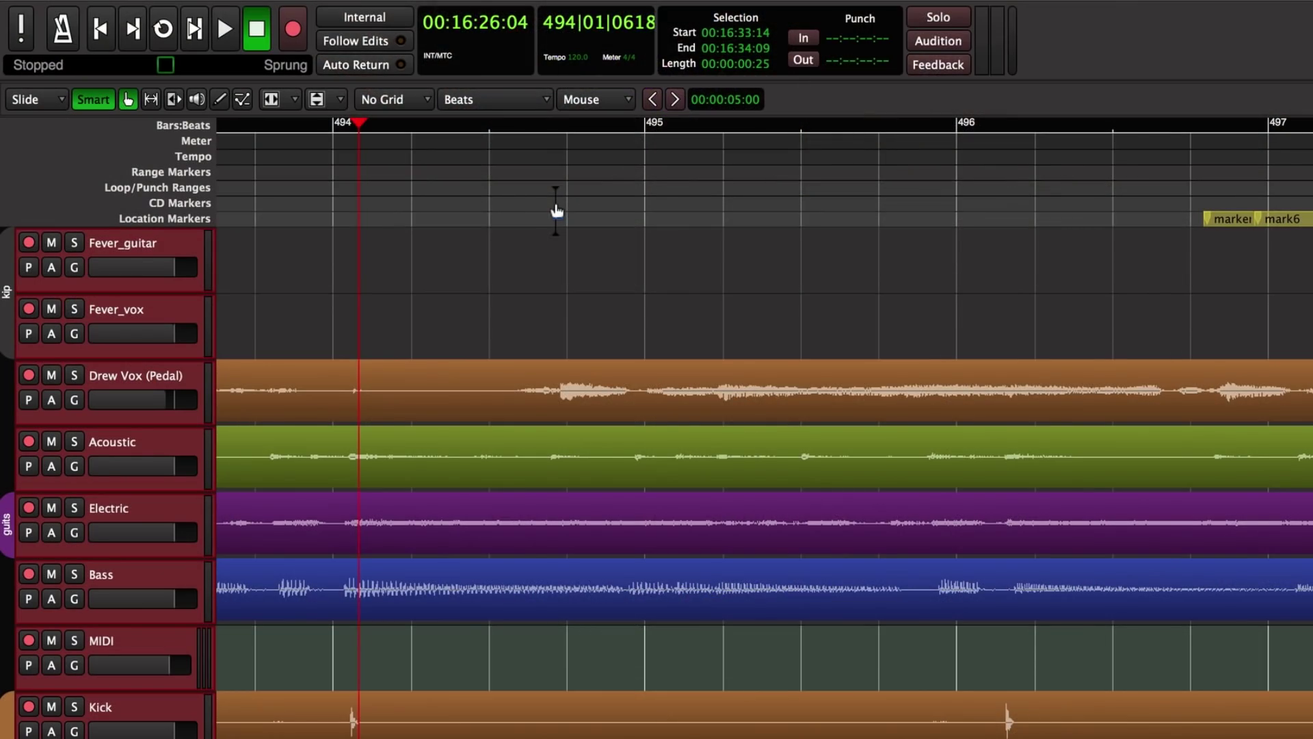
- Tick Enabled for Mackie under Preferences > Control Surfaces and open its configuration window
key(alt+p)
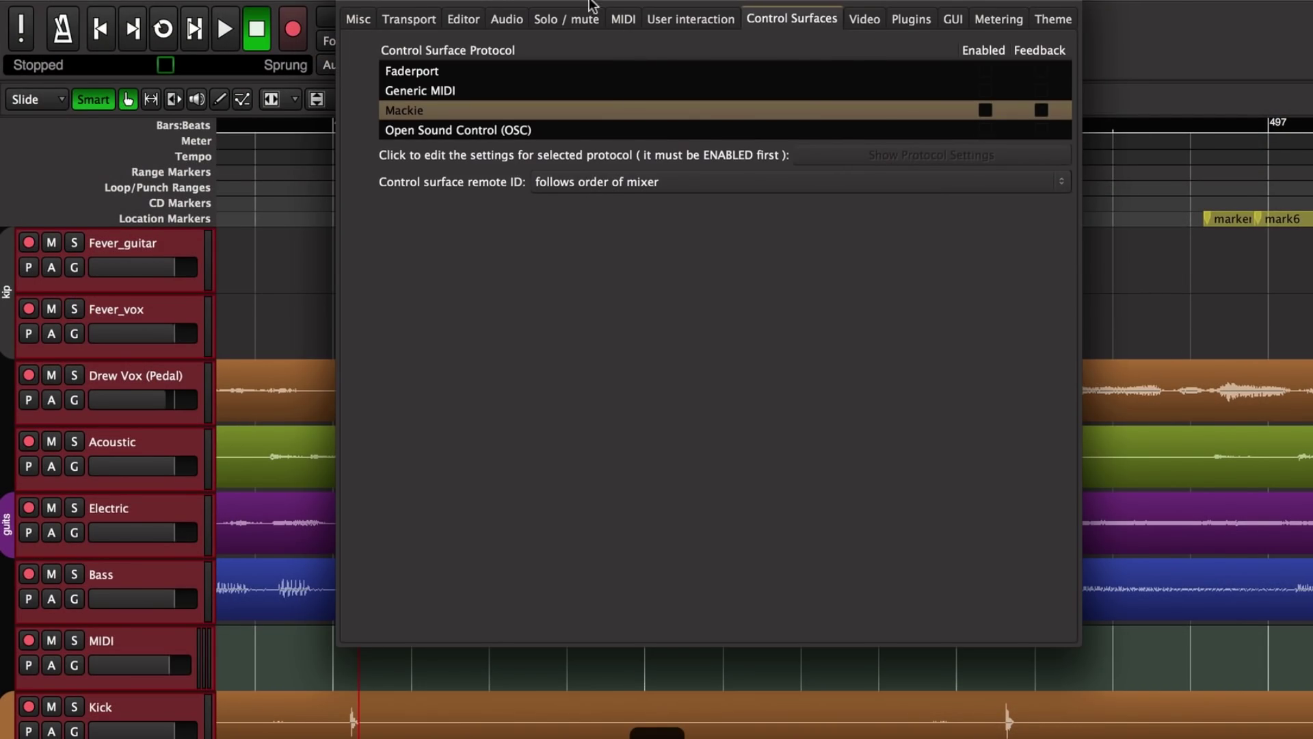
drag(592, 6, 580, 48)
click(776, 62)
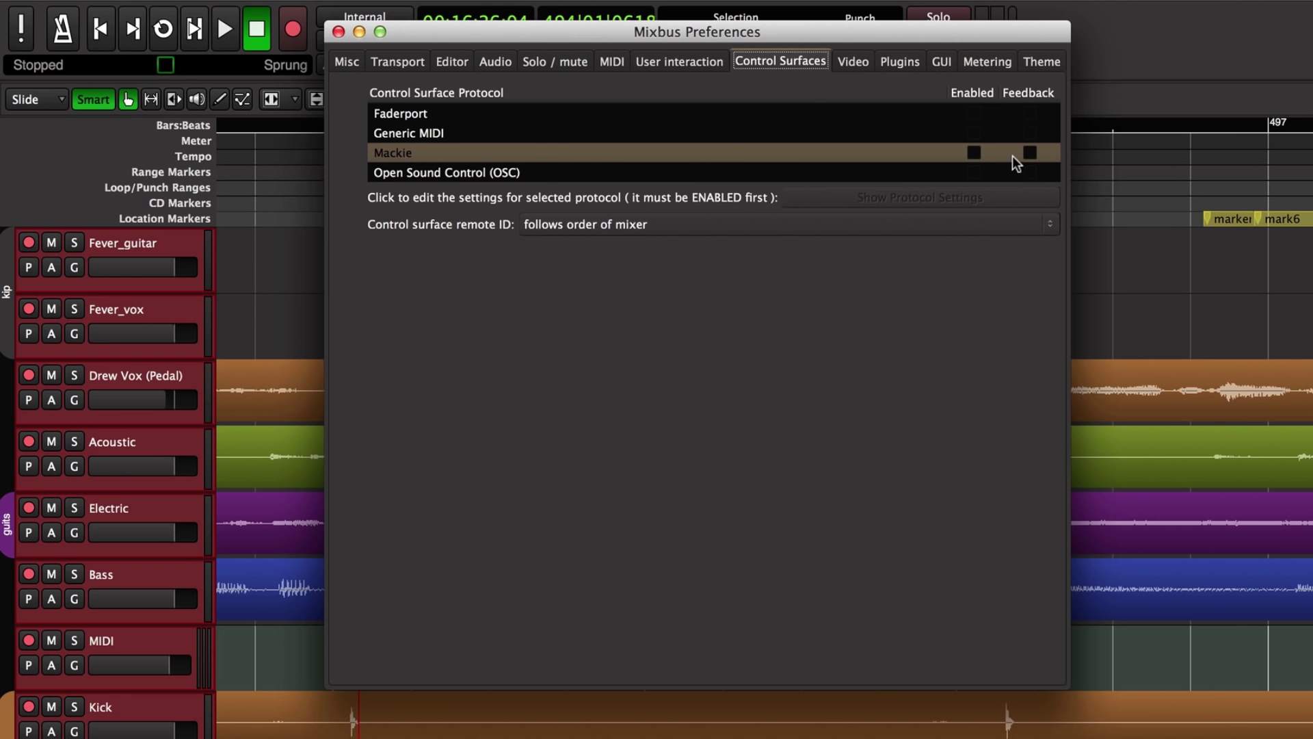
click(973, 153)
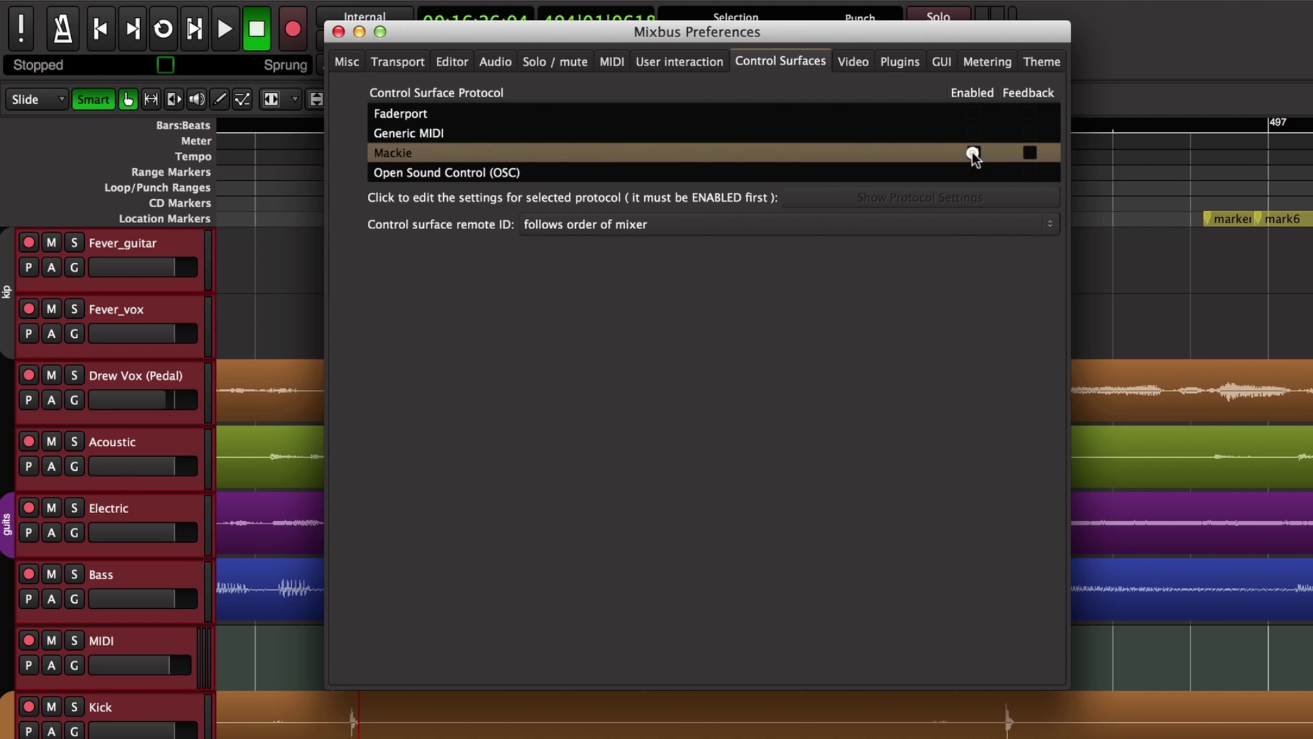
double_click(860, 160)
drag(839, 168, 816, 149)
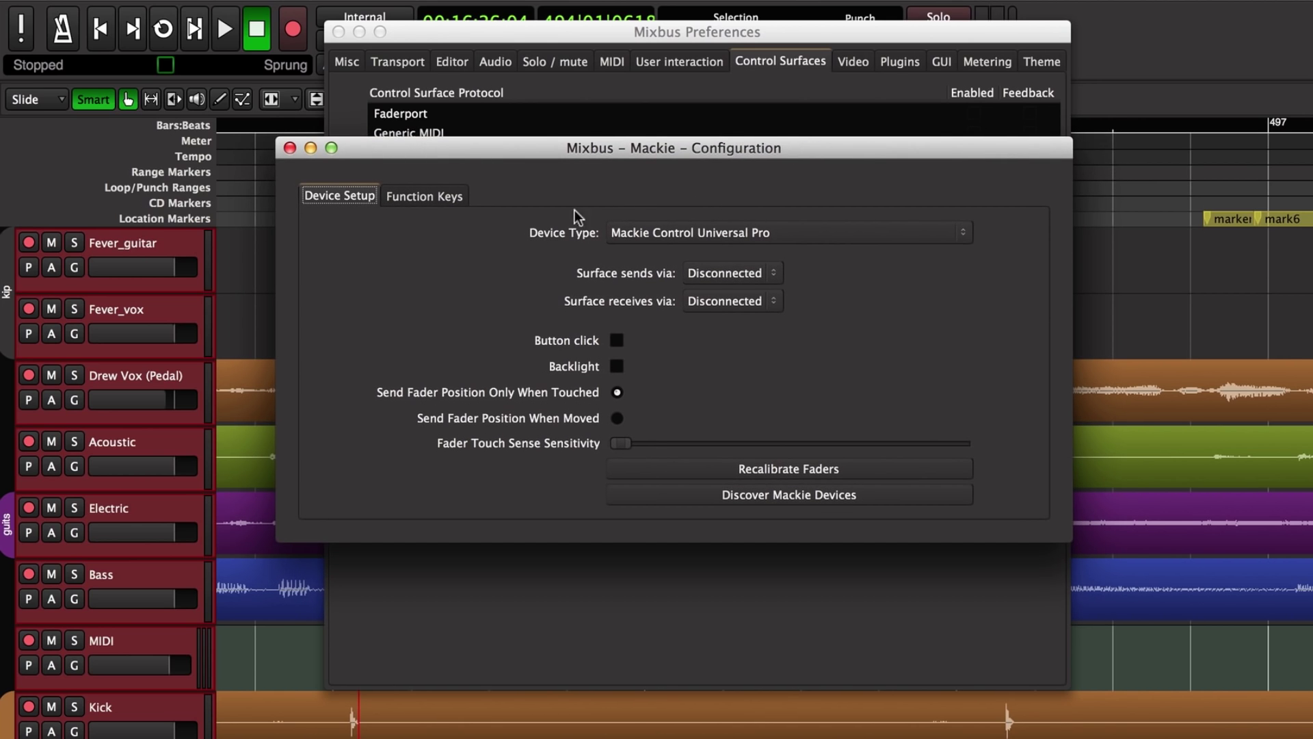
- Choose Behringer X-Touch as the Mackie device type
click(632, 231)
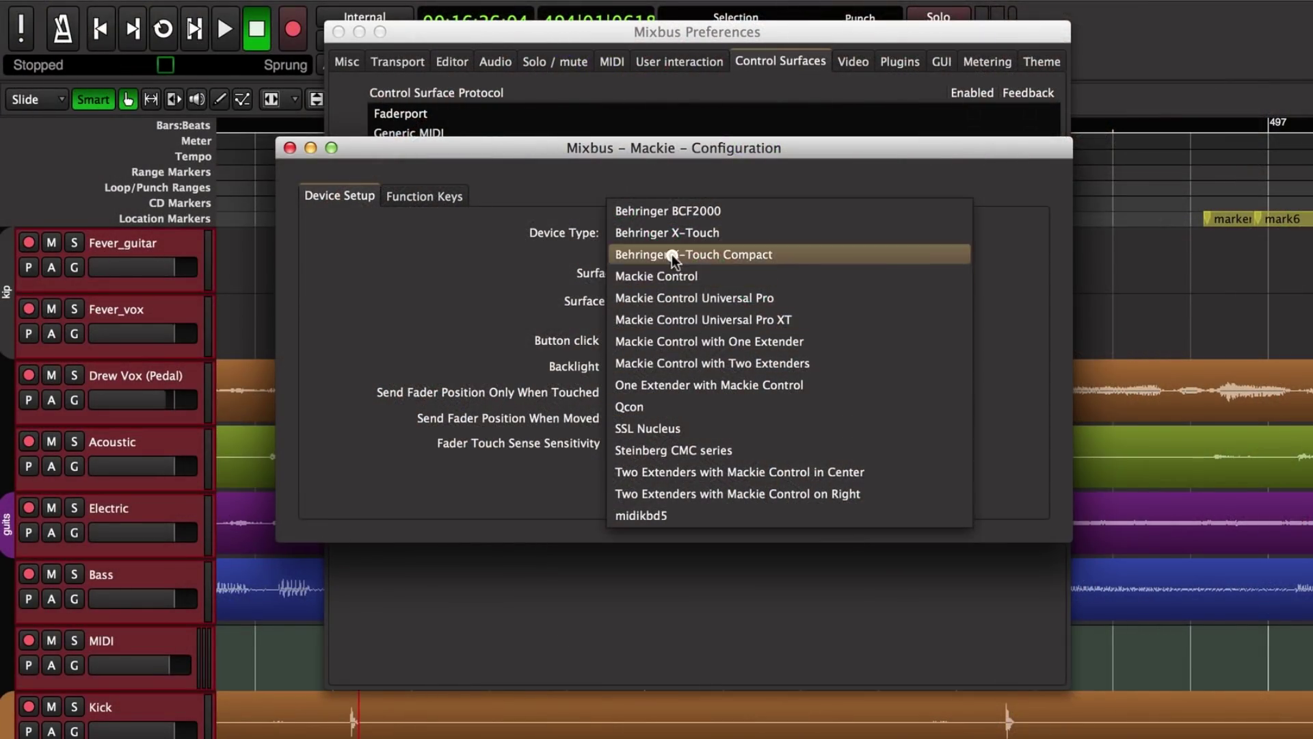
click(659, 229)
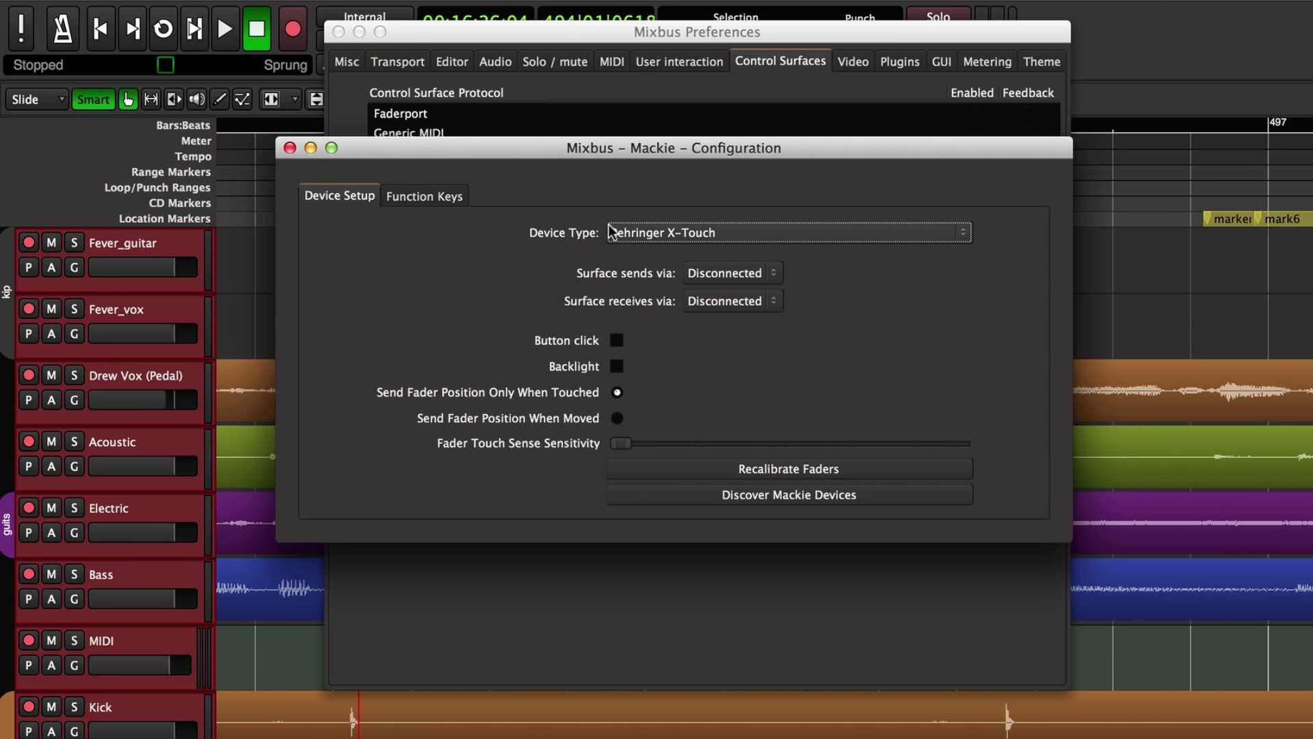
- Open the 'Surface sends via' port choices to route the surface through X-Touch INT
click(718, 271)
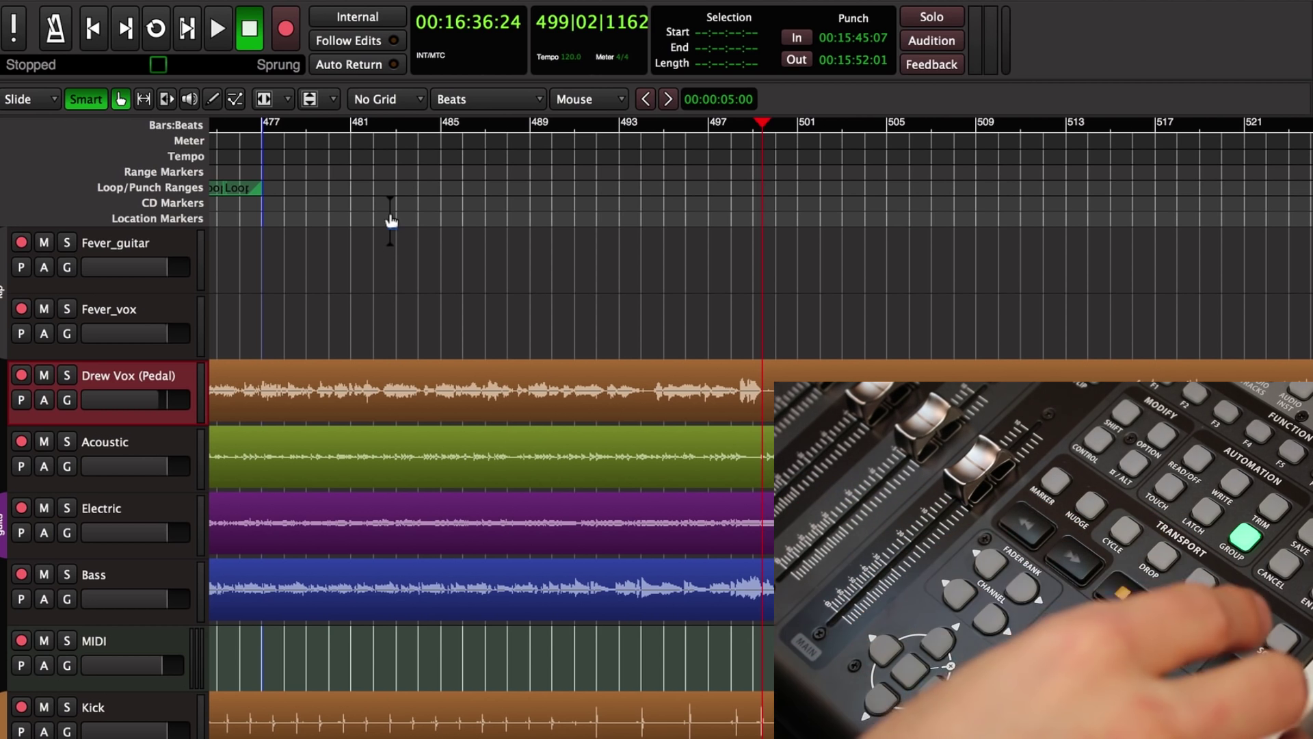
- Start playback of the session
key(space)
key(space)
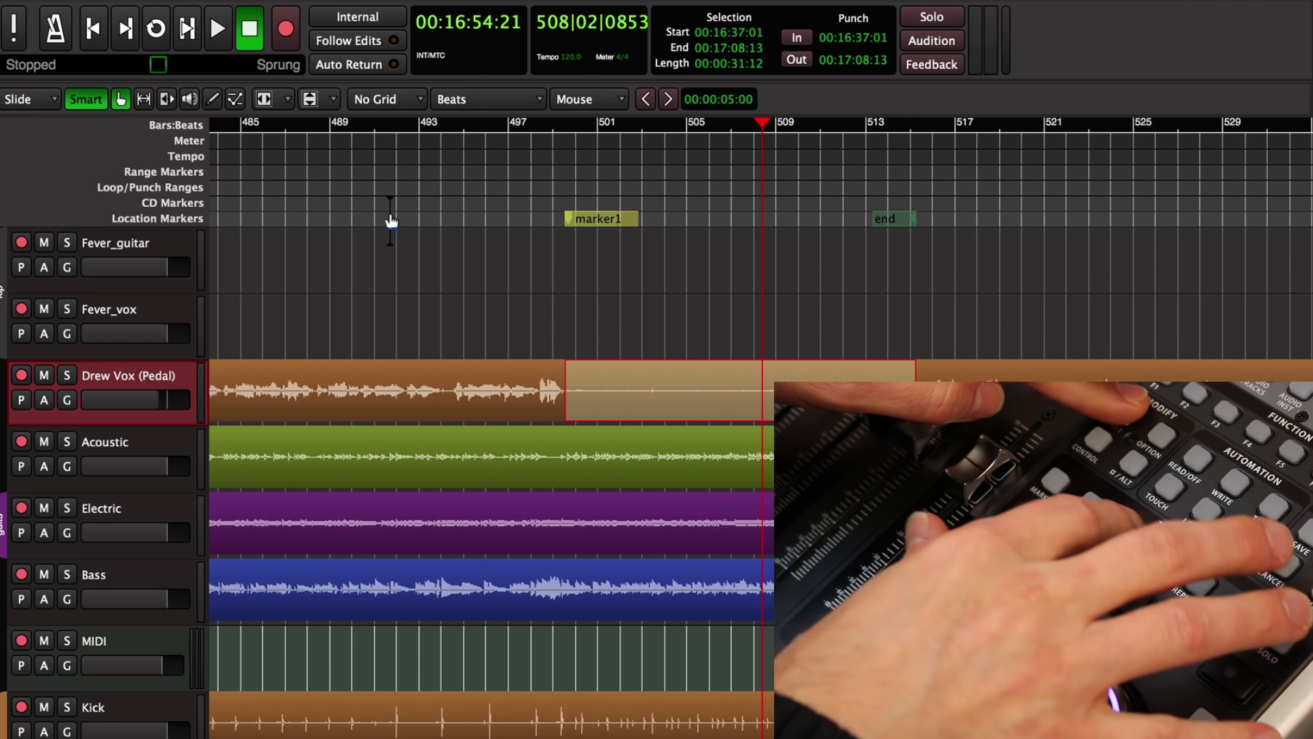
- Set a loop range over the selected marker1-to-end span
key(bracketright)
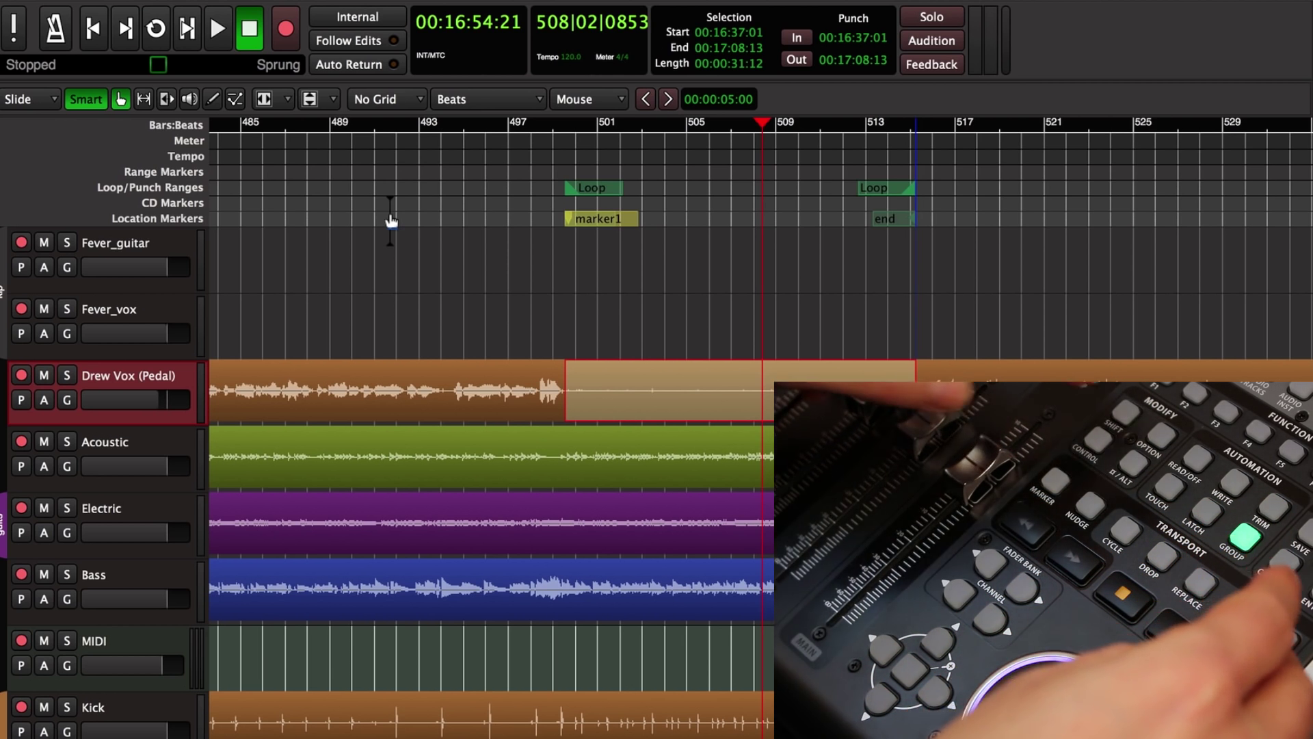
- Convert the loop range into a punch range and enable both punch in and punch out
key(bracketleft)
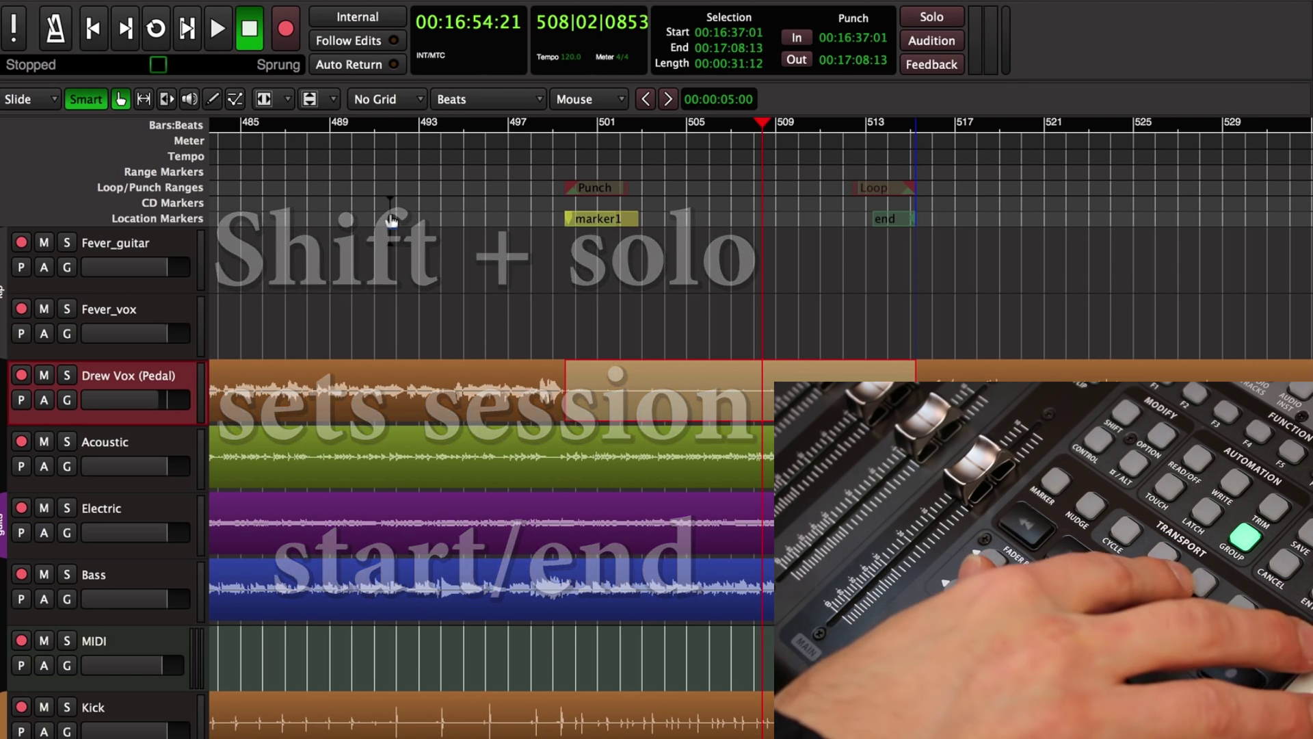
key(ctrl+shift+i)
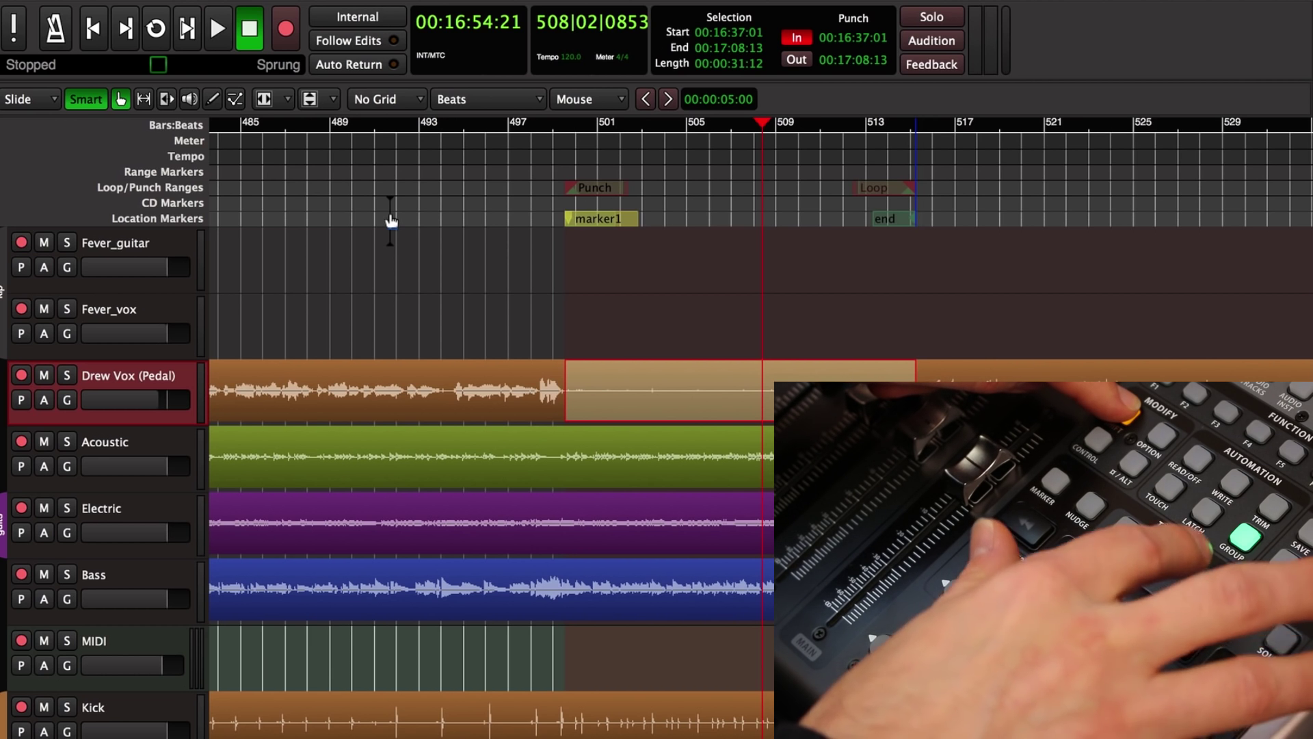
key(ctrl+shift+o)
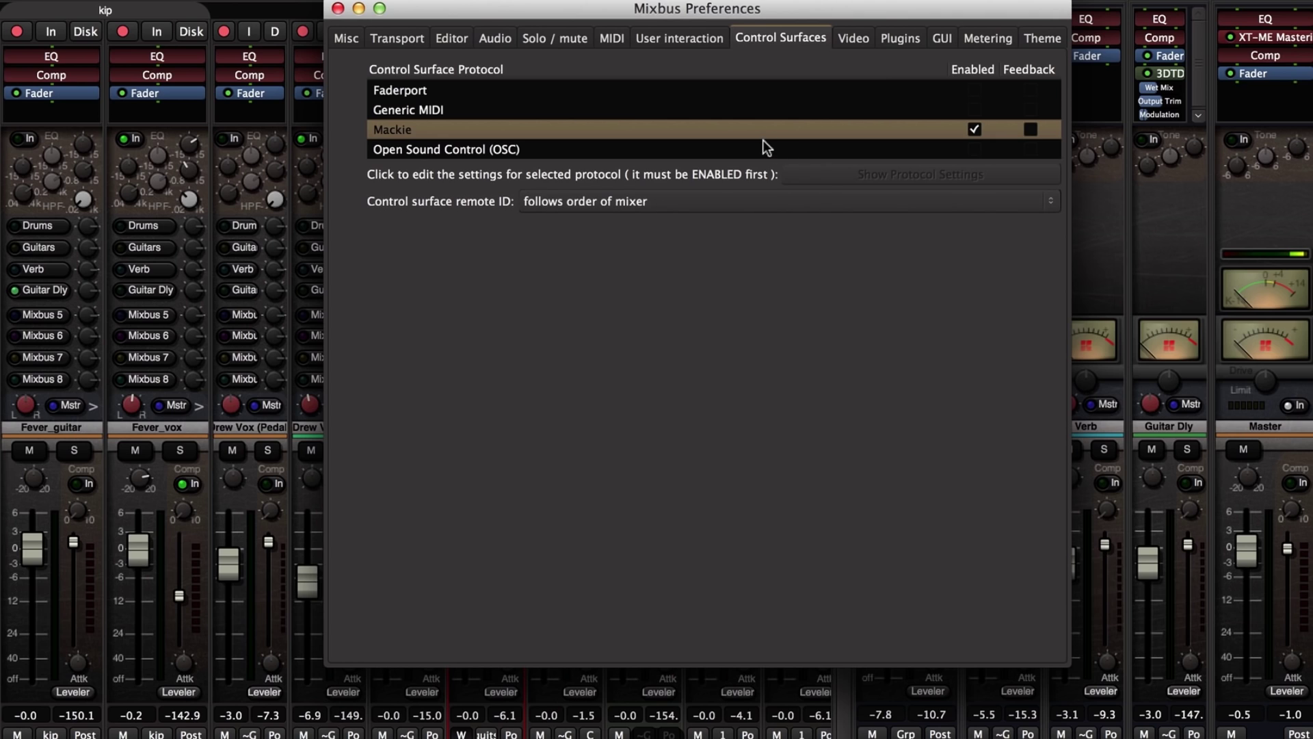
- Reopen the Mackie configuration and select the User profile on the Function Keys page
double_click(753, 136)
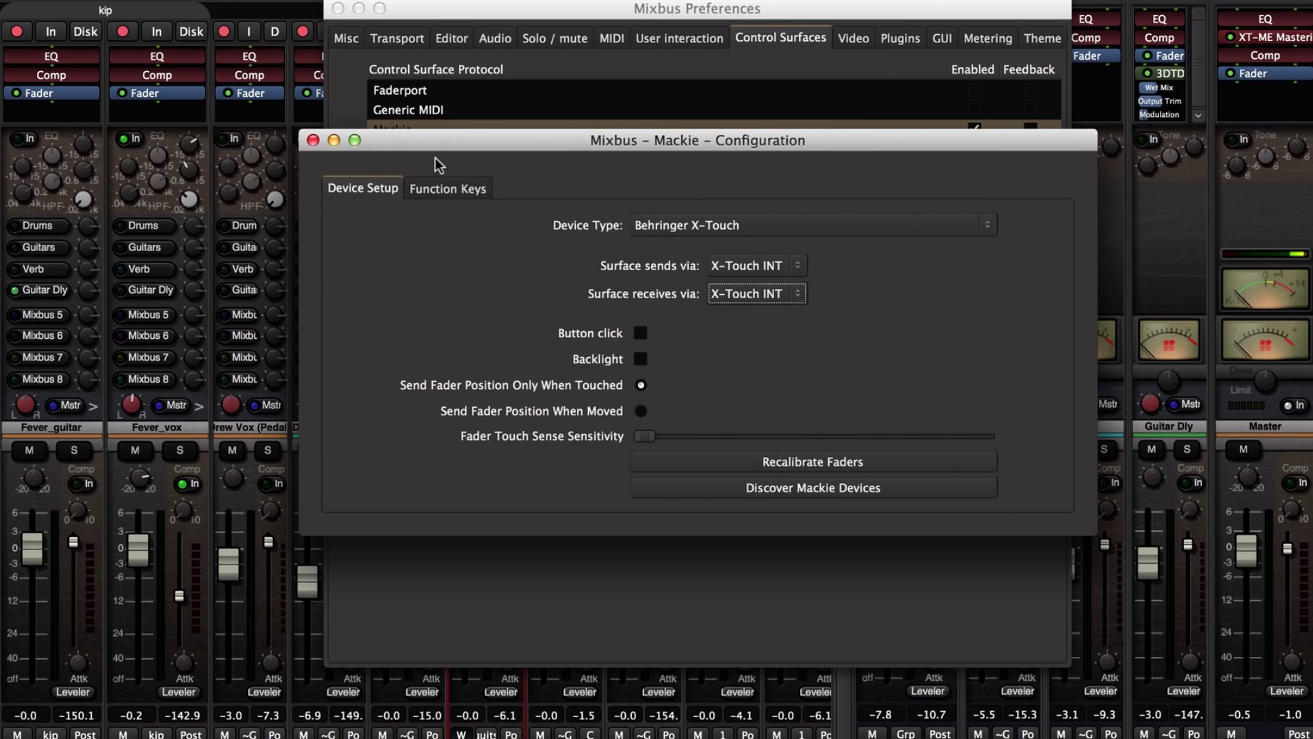
drag(438, 147, 411, 173)
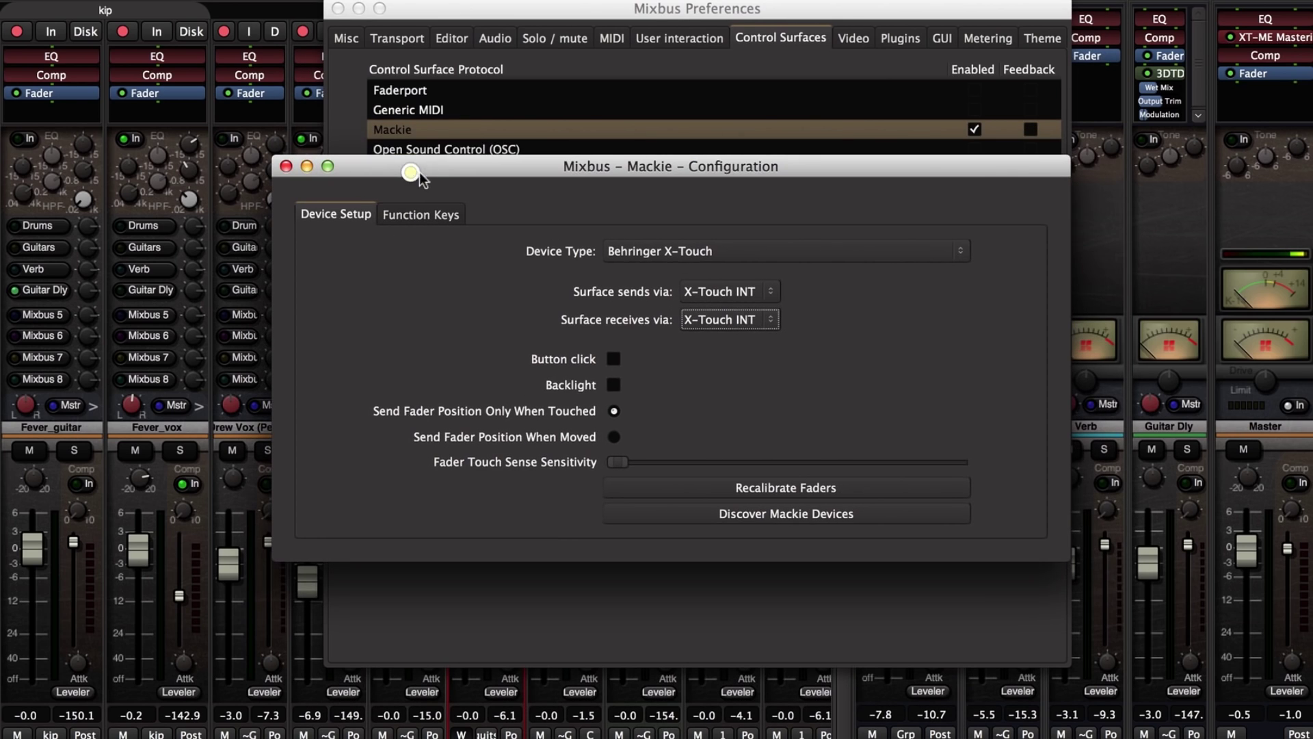
click(417, 217)
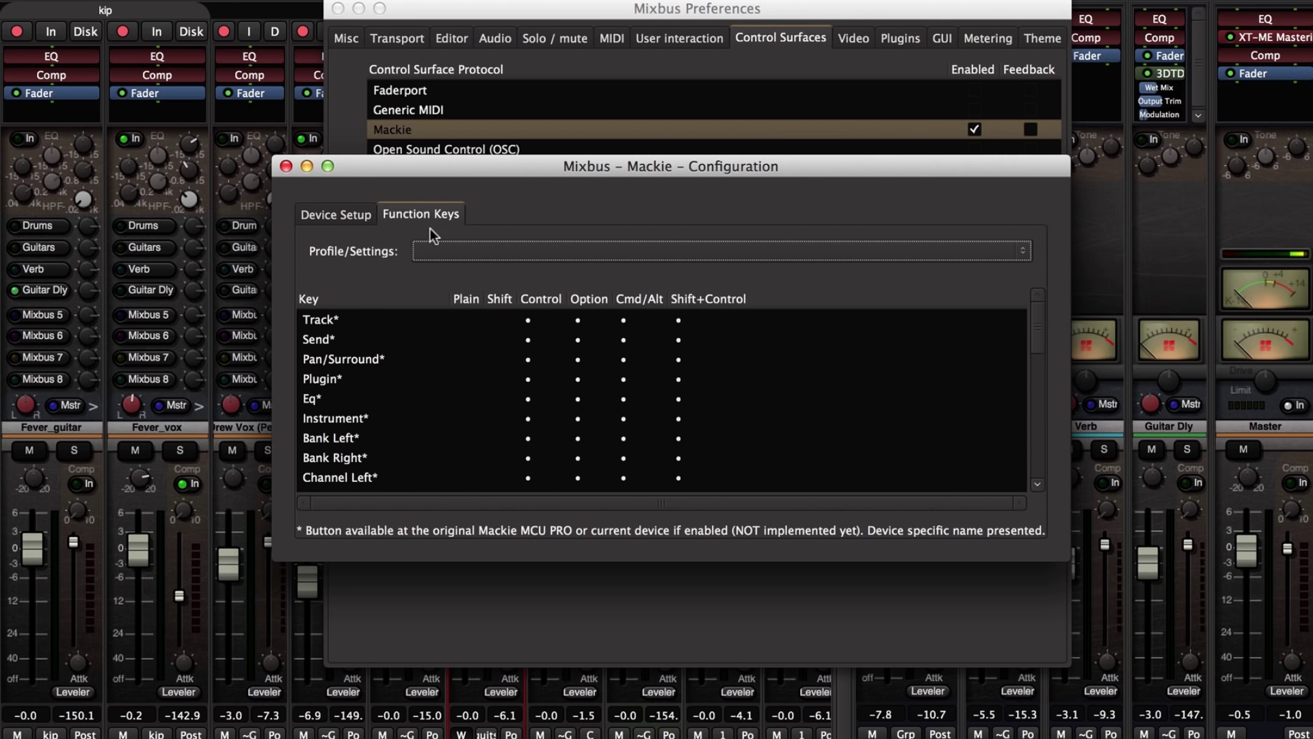
click(473, 246)
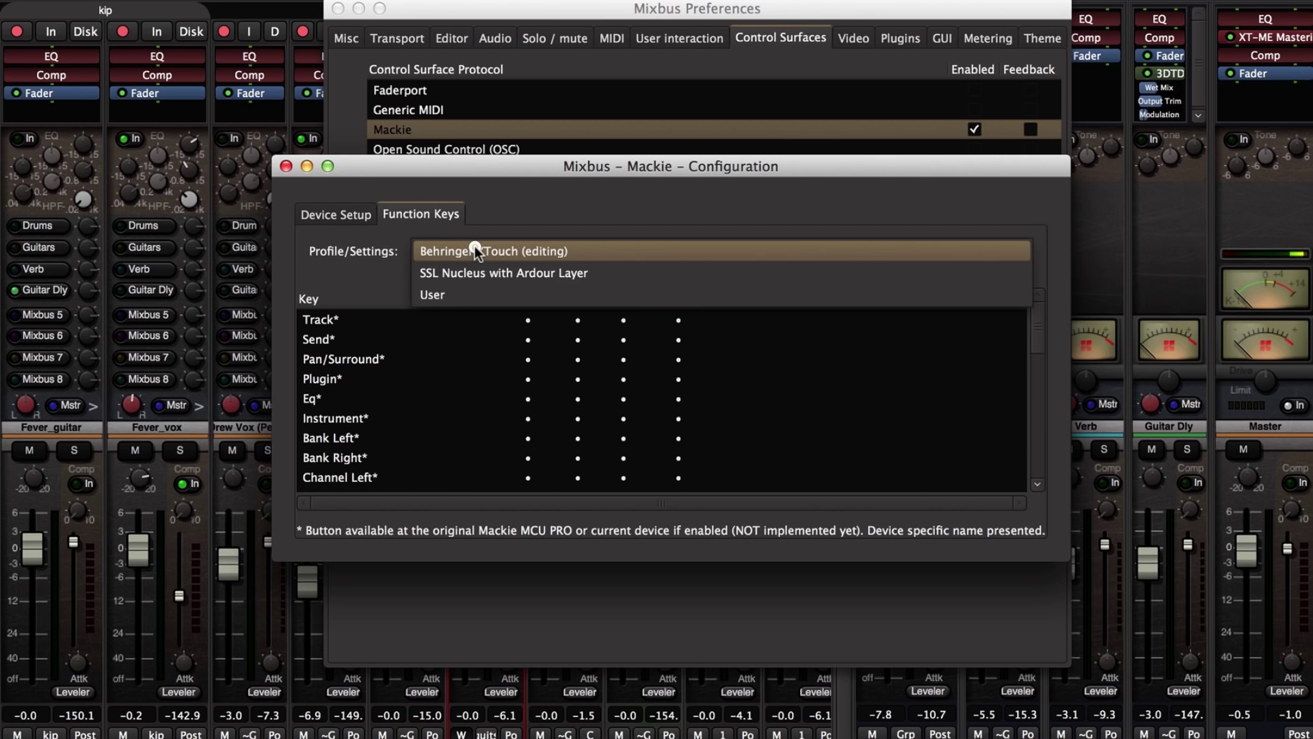
click(479, 290)
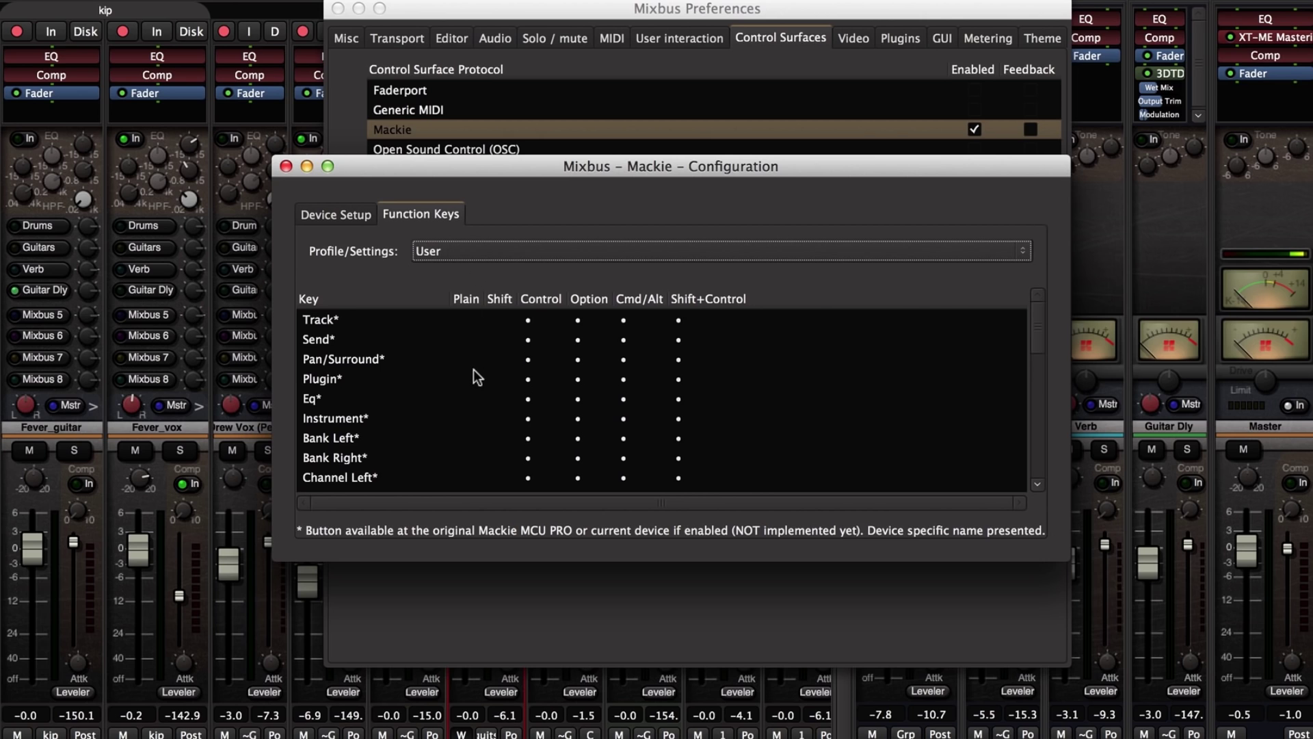
- Scroll through the User profile's function-key assignments
scroll(471, 376, down, 10)
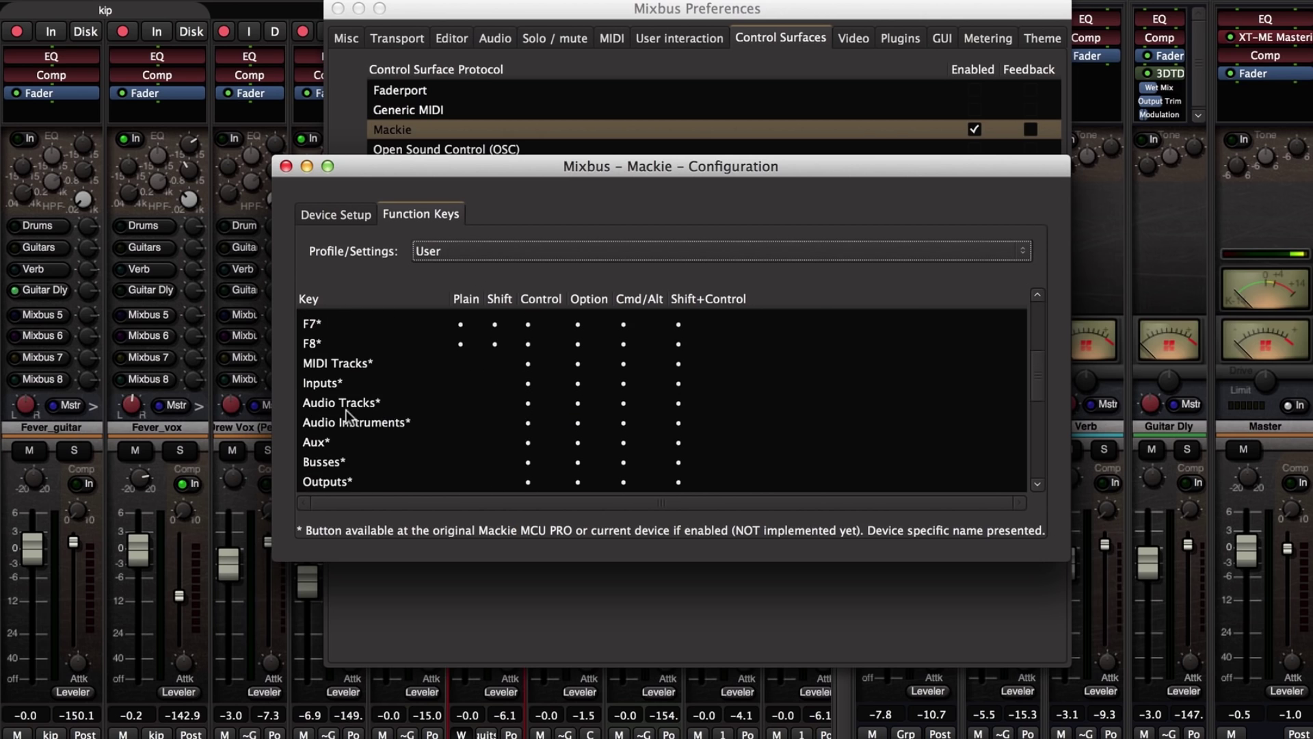
scroll(347, 413, down, 12)
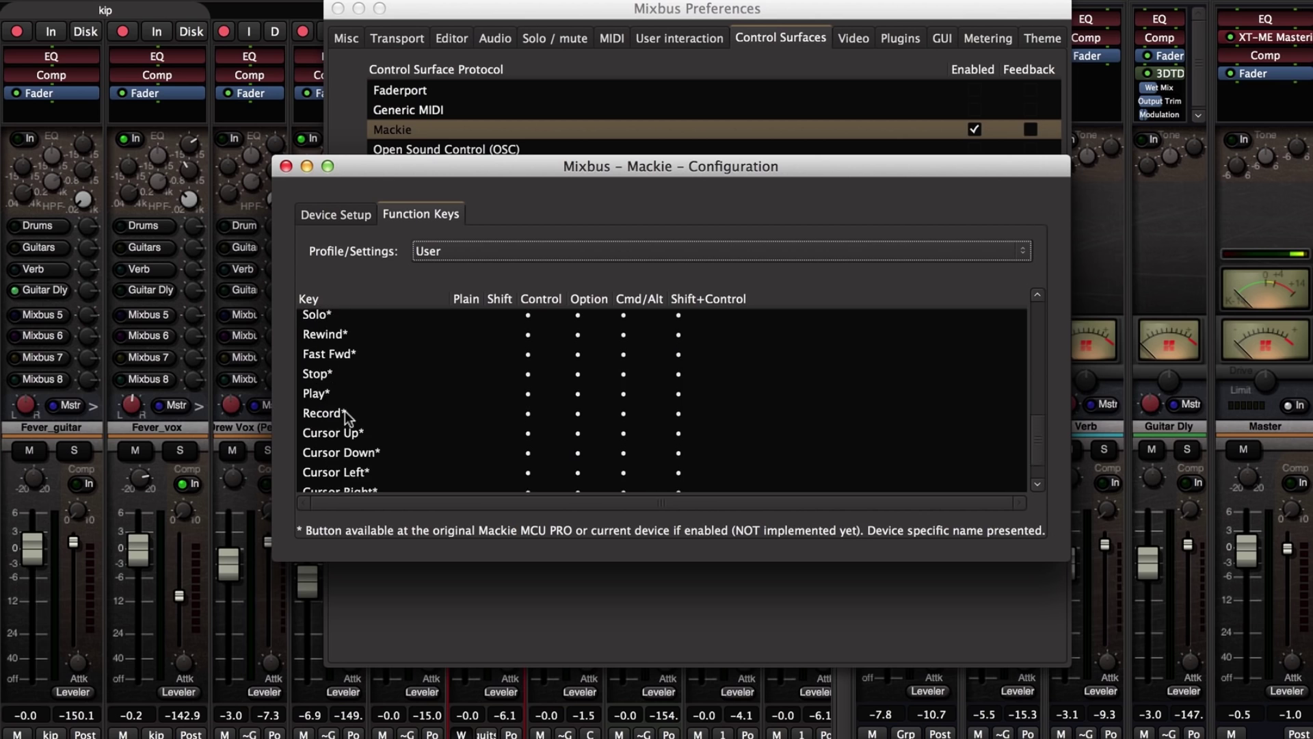
scroll(345, 410, down, 2)
scroll(344, 411, up, 15)
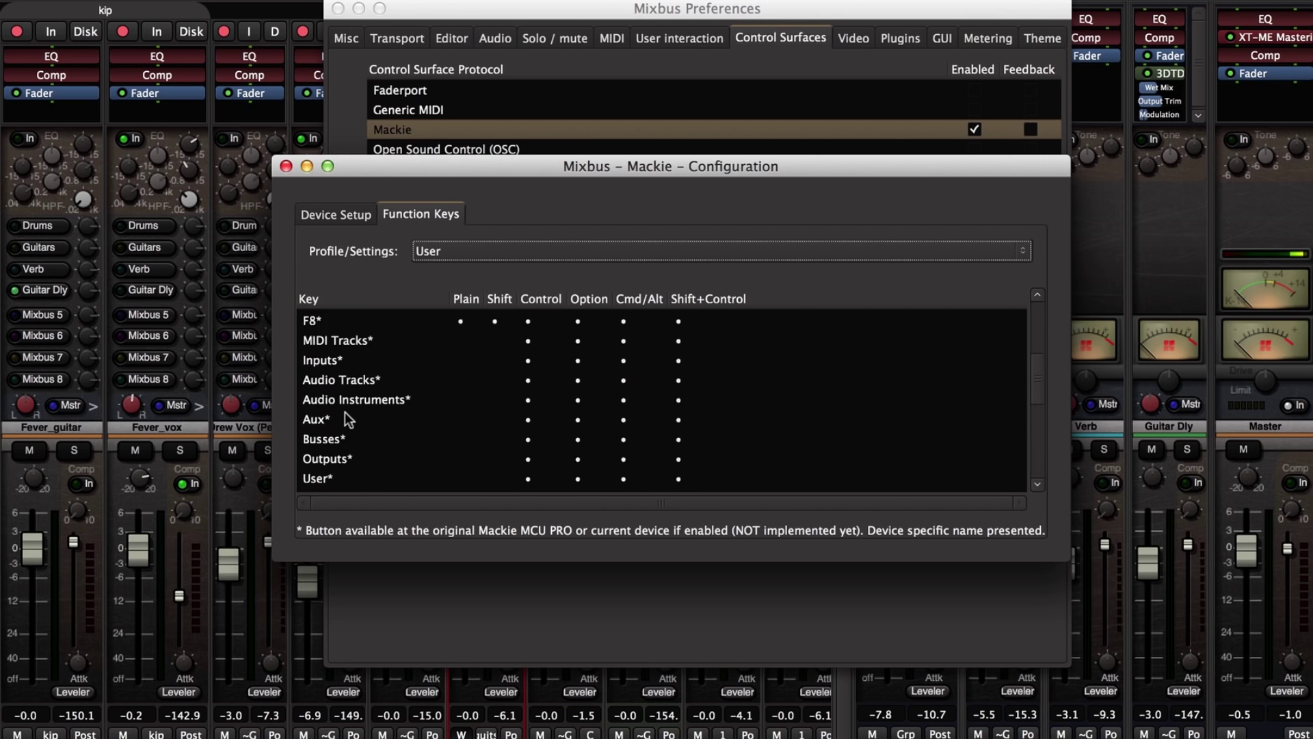
scroll(407, 379, up, 5)
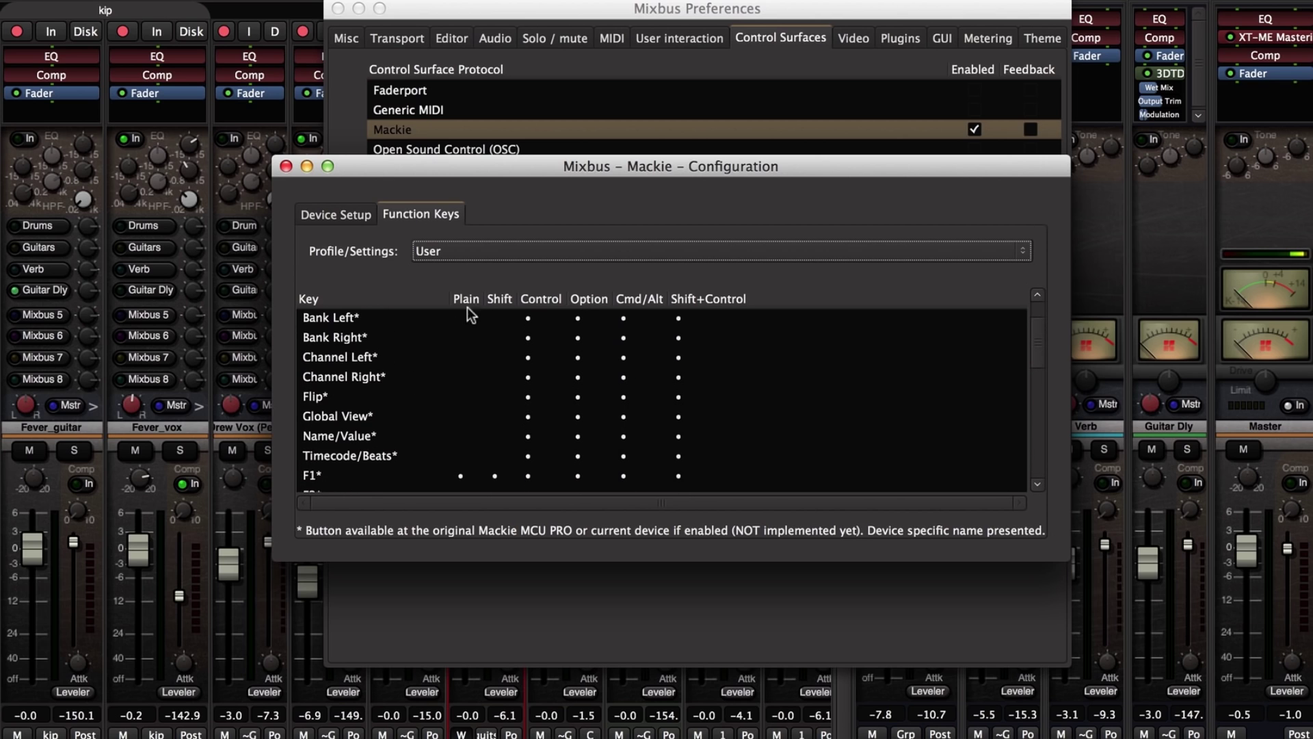
scroll(465, 335, down, 2)
scroll(465, 342, up, 4)
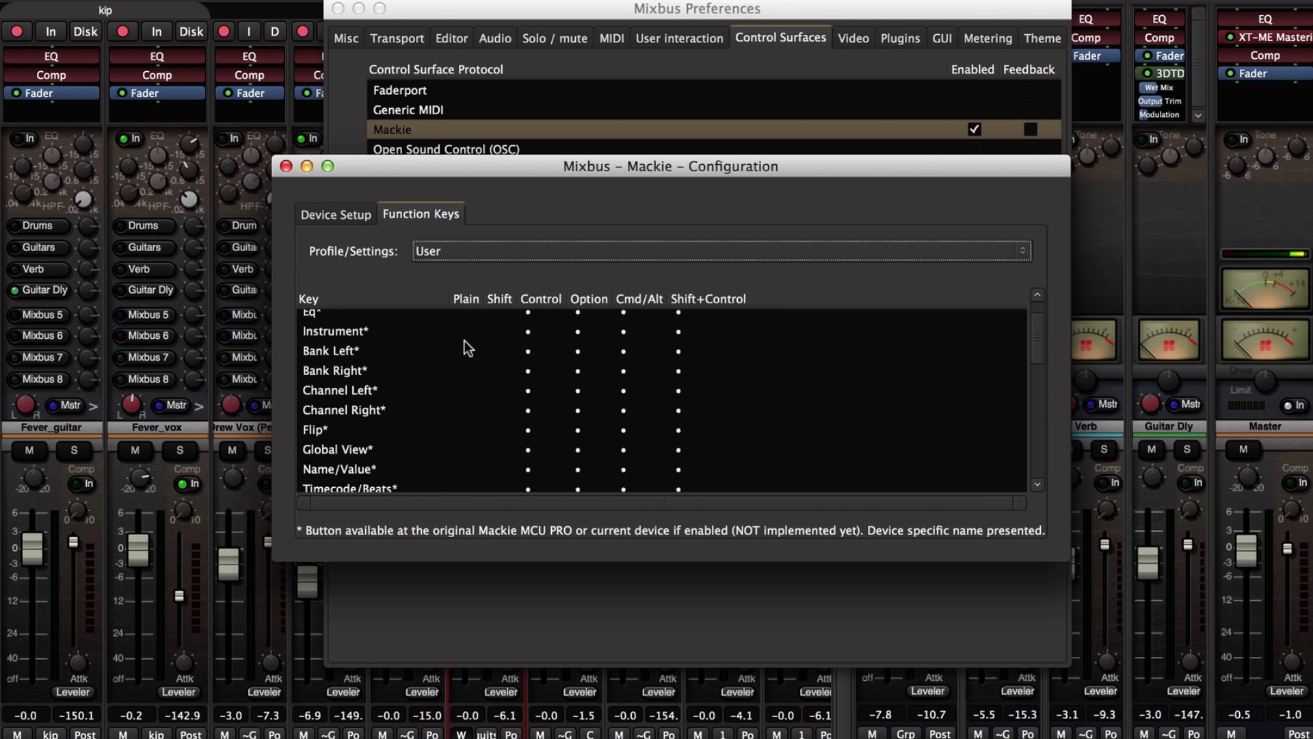
scroll(465, 339, down, 7)
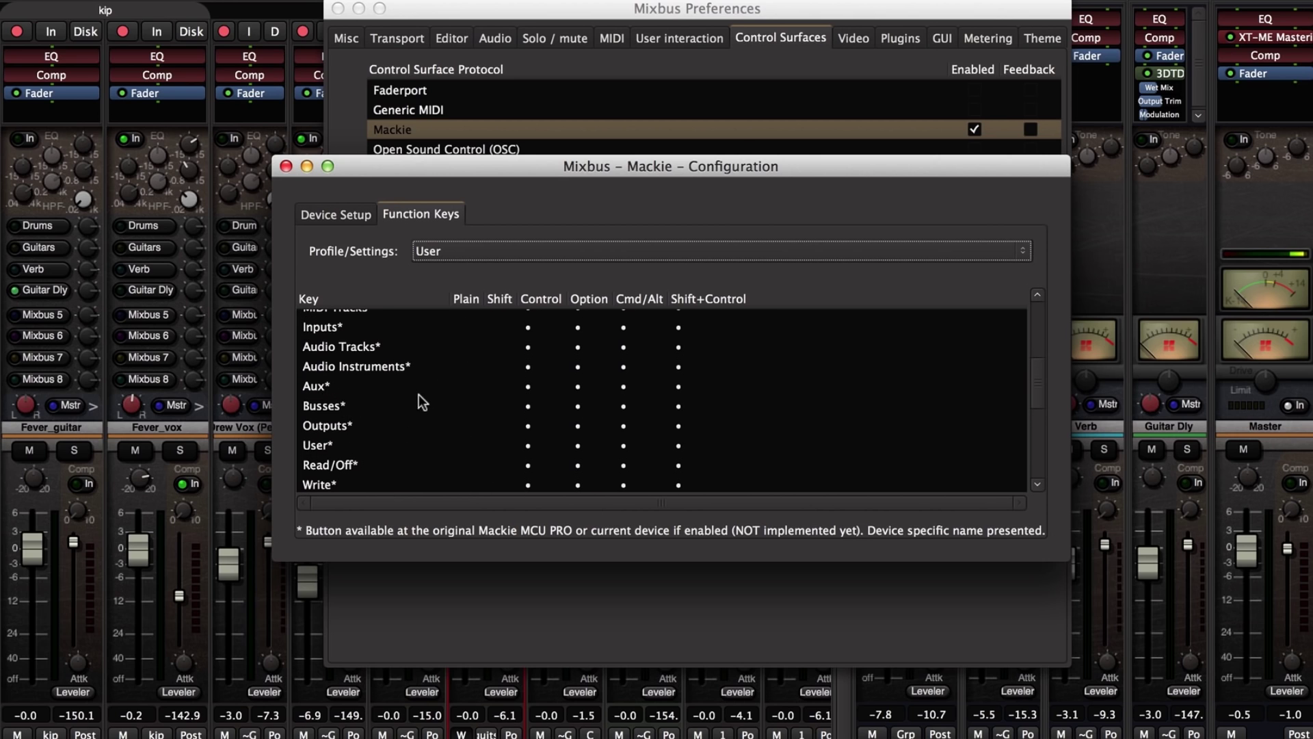
scroll(419, 394, down, 1)
scroll(438, 398, up, 5)
scroll(424, 397, up, 2)
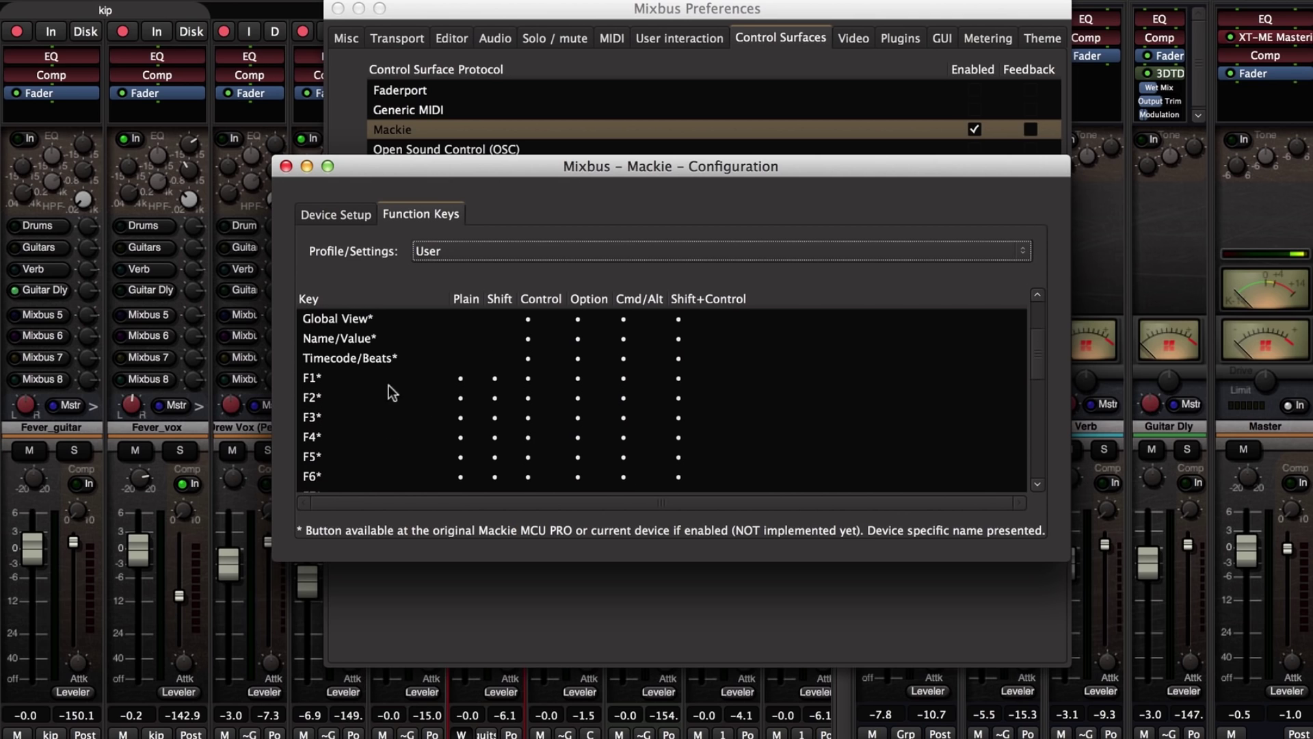
- Bind F8's plain press to the Editor action Separate
click(460, 379)
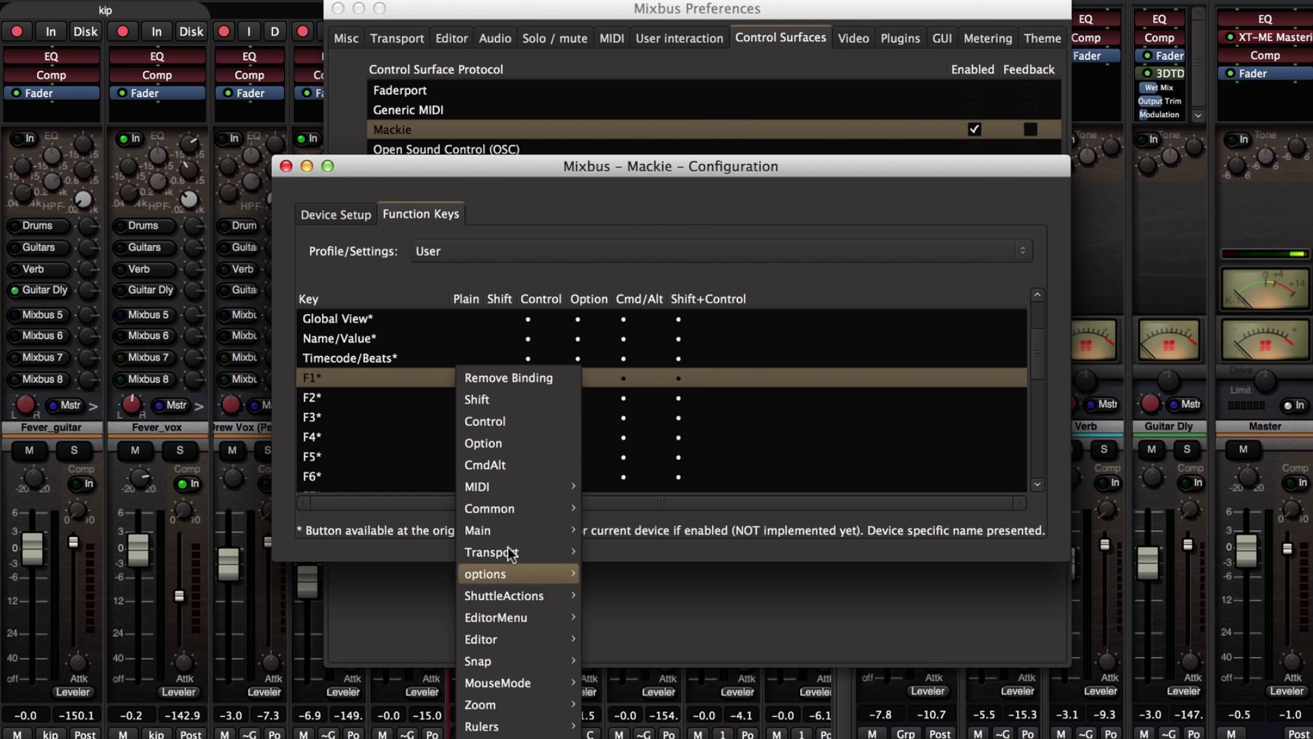
click(440, 380)
scroll(434, 381, down, 3)
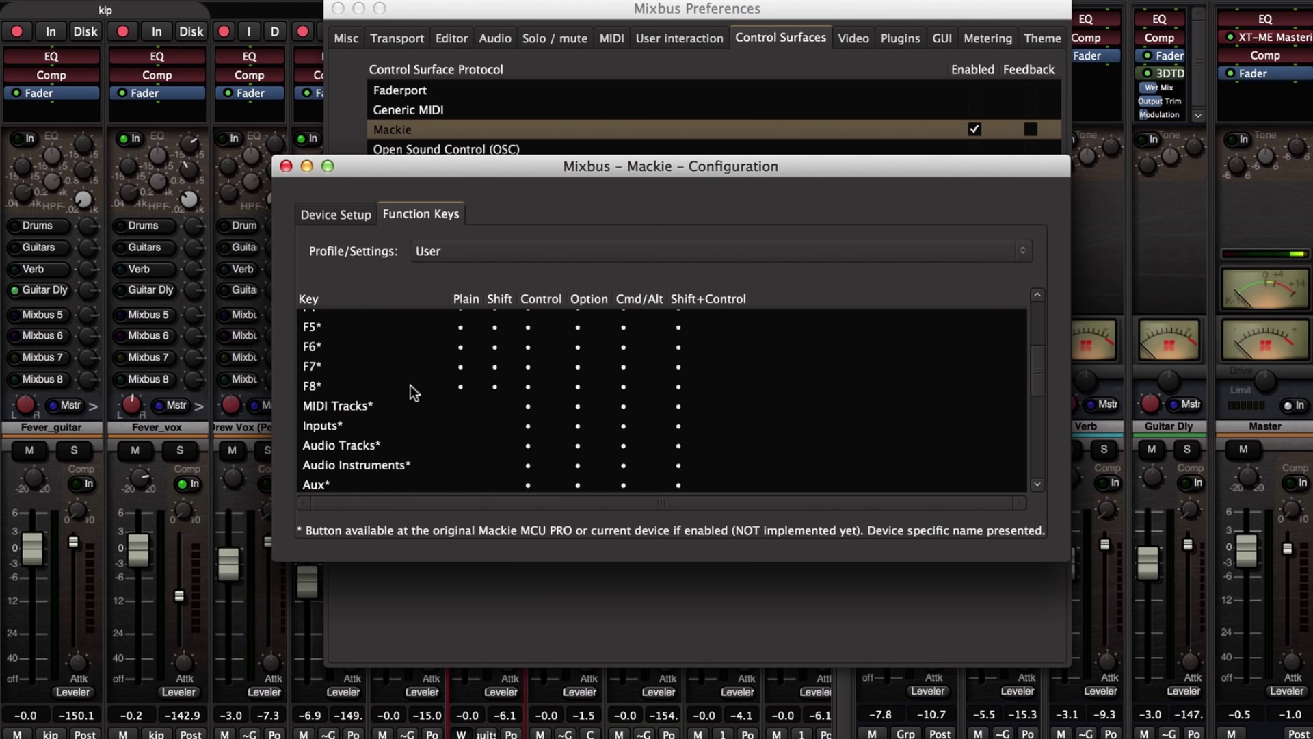
click(408, 385)
click(458, 385)
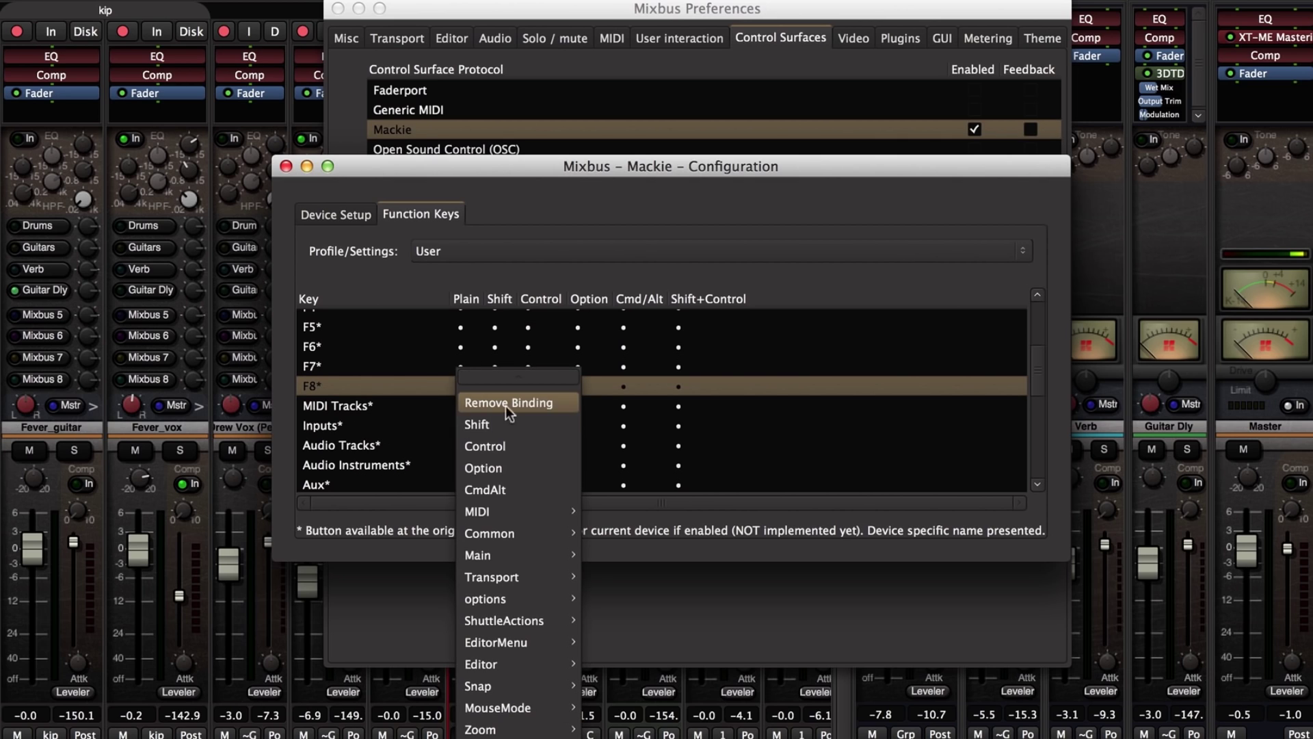
mouse_move(523, 662)
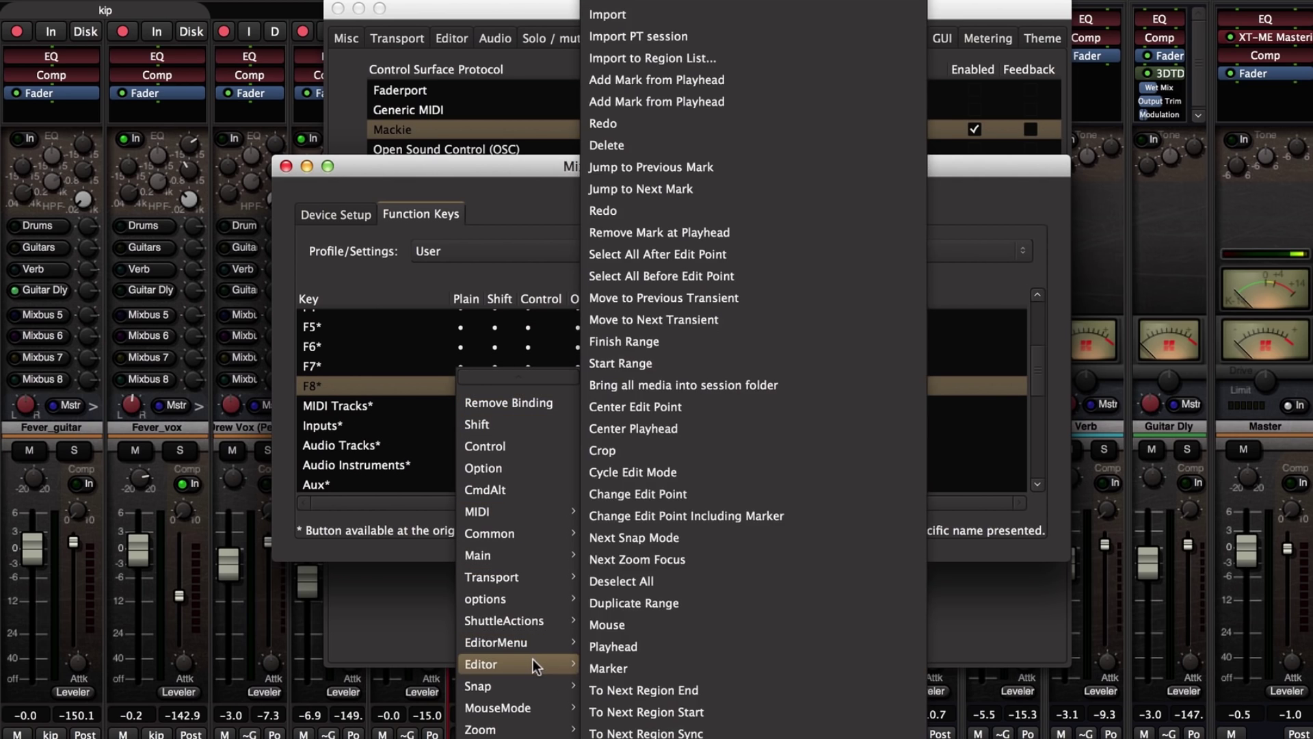
scroll(664, 663, down, 5)
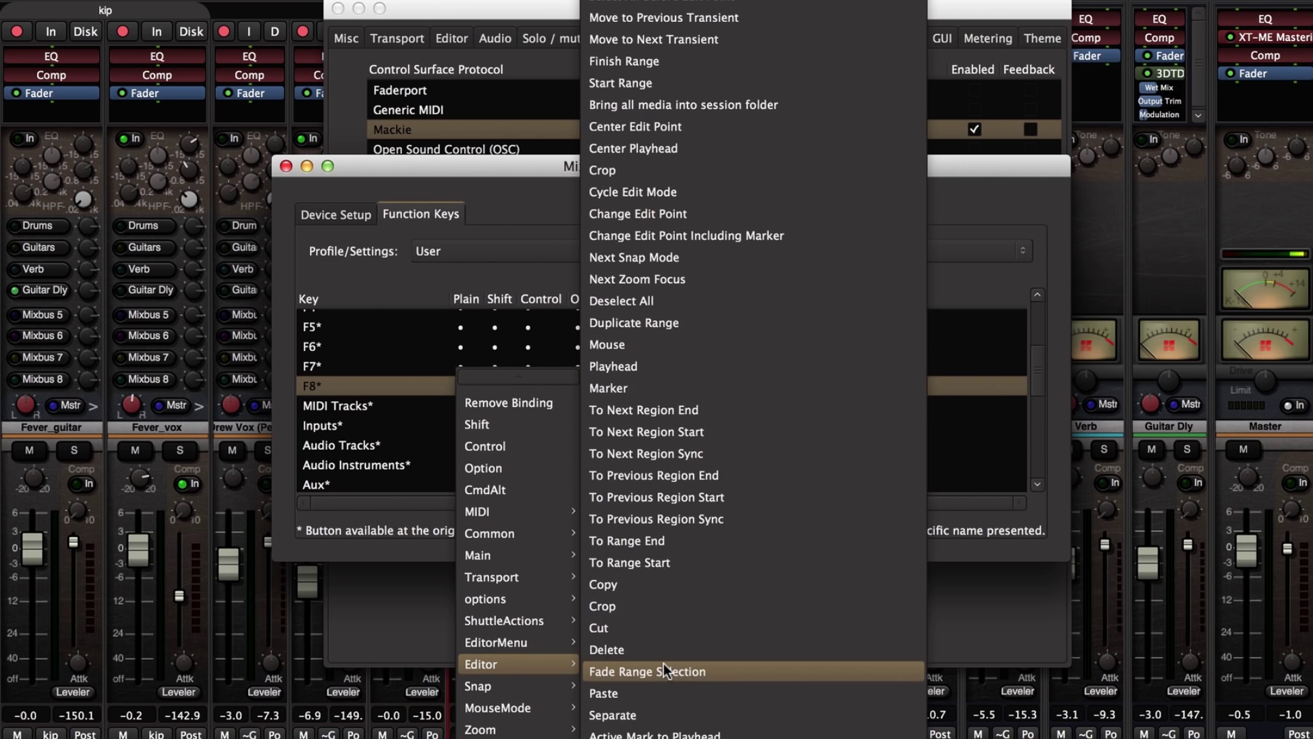
click(664, 668)
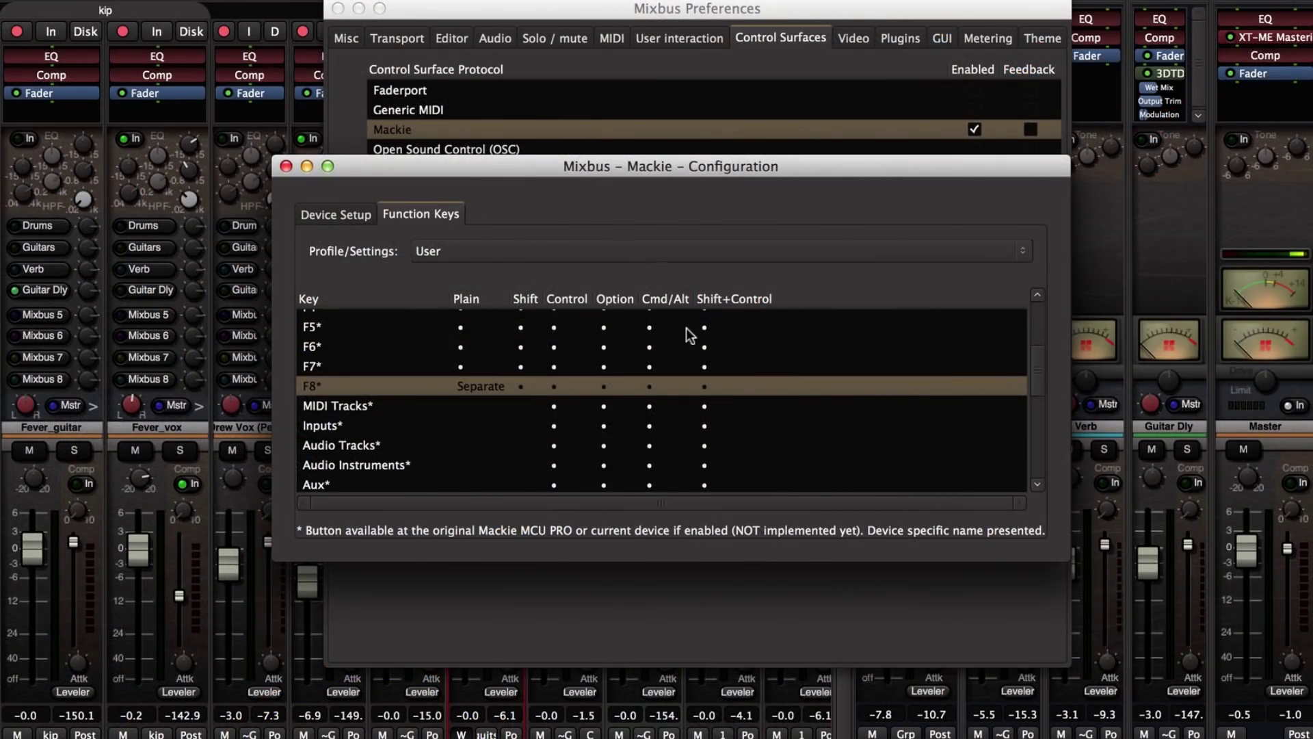
scroll(636, 407, down, 5)
scroll(635, 405, up, 5)
scroll(411, 395, up, 2)
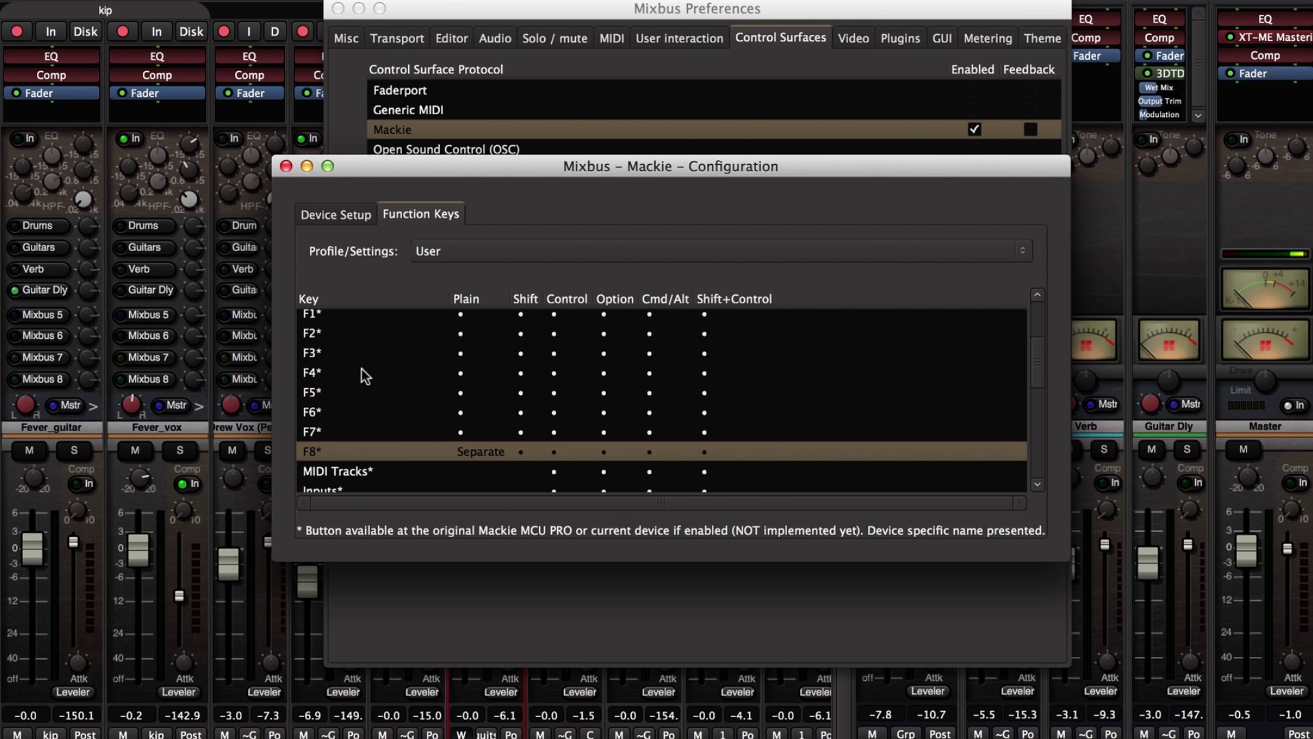